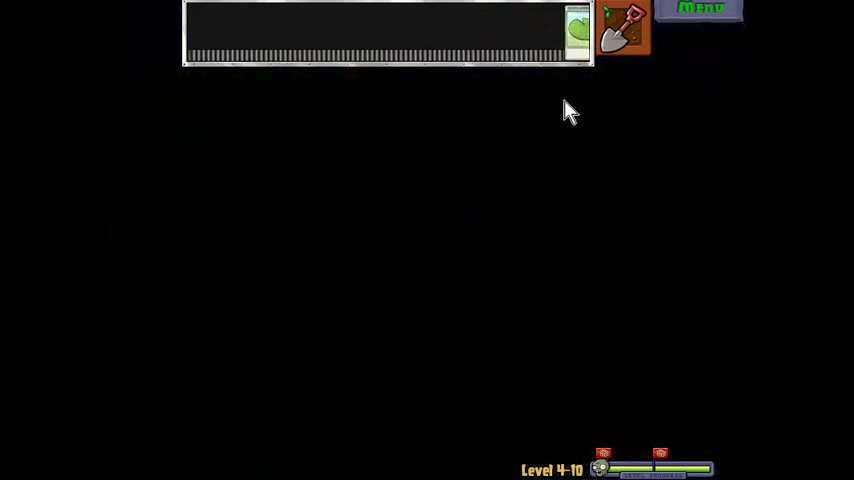
Plant a conveyor lily pad in the pool and two starfruit on the right side of the lawn.
{"action": "left_click", "coordinate": [578, 32]}
{"action": "left_click", "coordinate": [622, 272]}
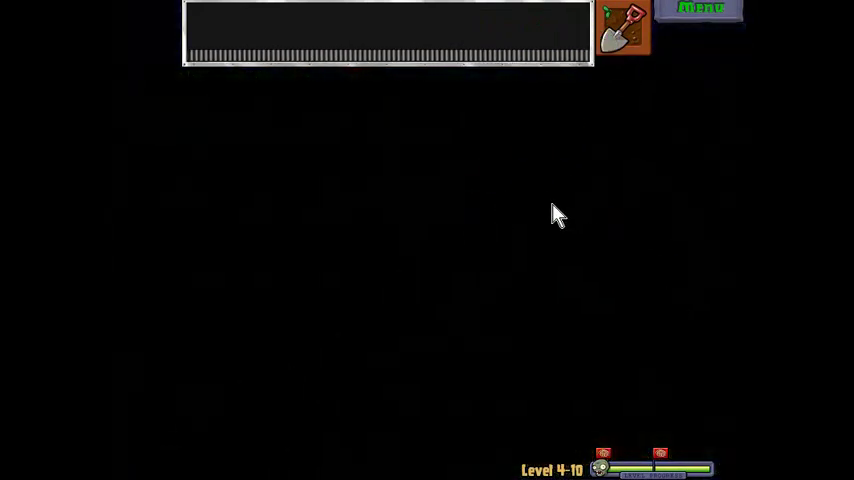
{"action": "left_click", "coordinate": [578, 32]}
{"action": "left_click", "coordinate": [660, 318]}
{"action": "left_click", "coordinate": [672, 360]}
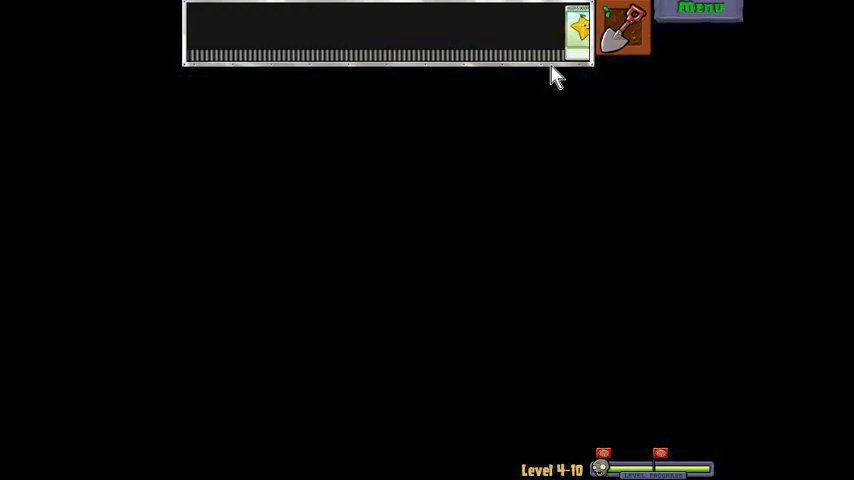
{"action": "left_click", "coordinate": [578, 30]}
{"action": "left_click", "coordinate": [705, 349]}
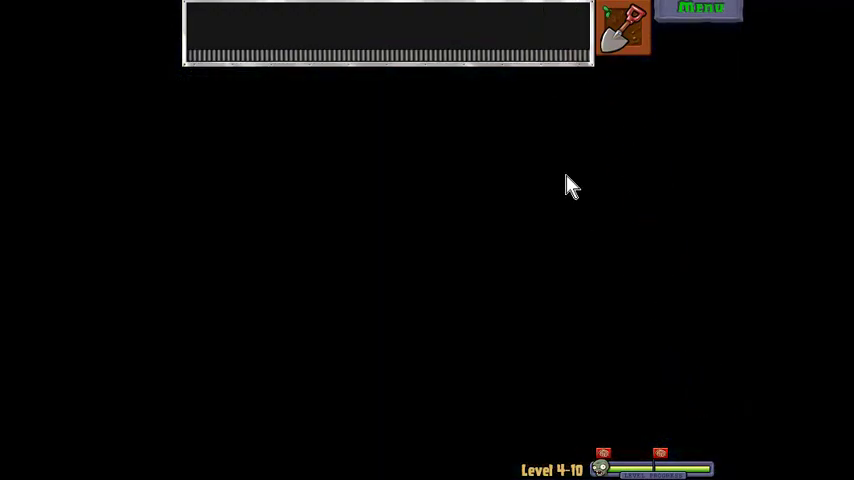
Plant a conveyor cactus on the bottom-right lawn tile and pick up the next cactus.
{"action": "left_click", "coordinate": [578, 30]}
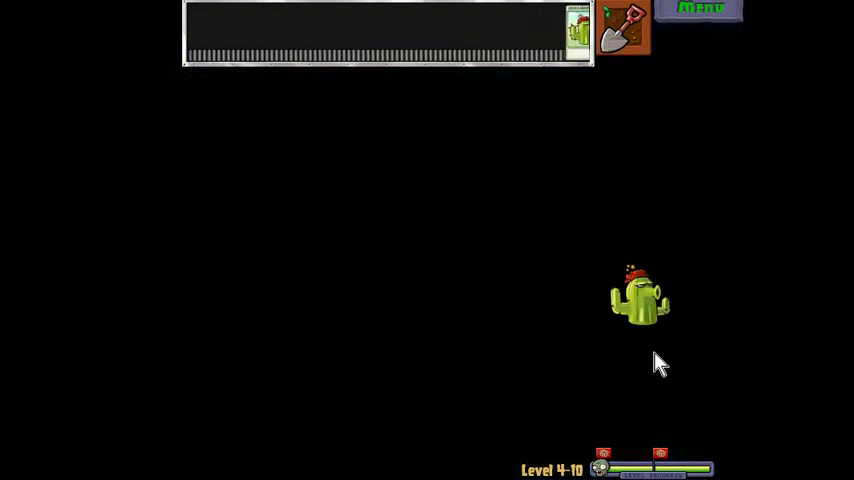
{"action": "left_click", "coordinate": [700, 440]}
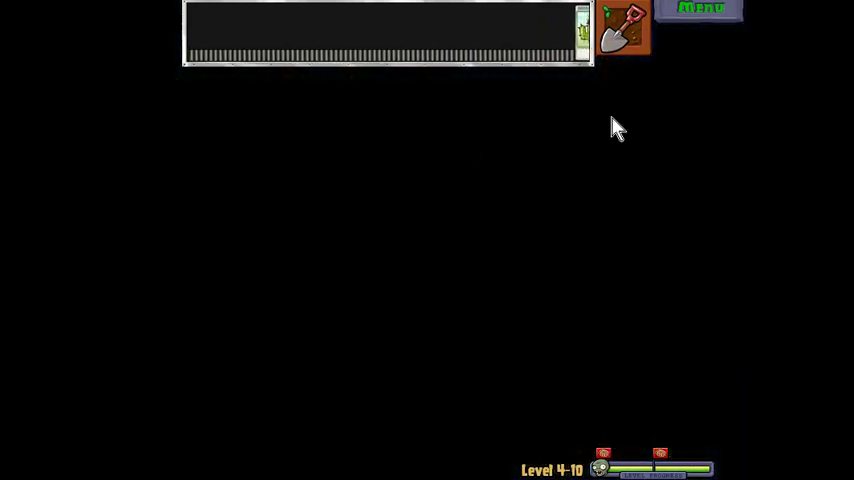
{"action": "left_click", "coordinate": [578, 30]}
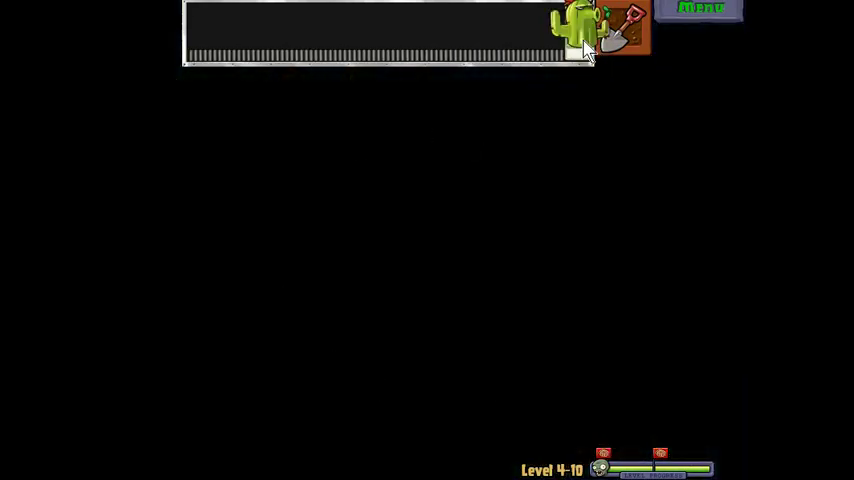